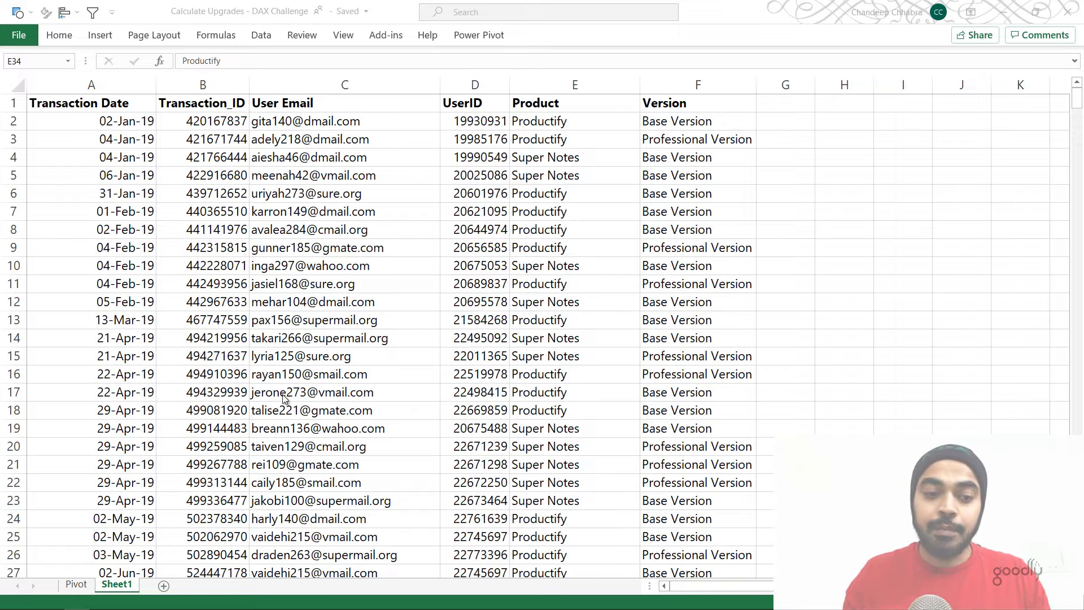
Step: Show the Excel Pivot sheet and point out its Years, Month and Version columns
left_click(72, 585)
left_click(71, 586)
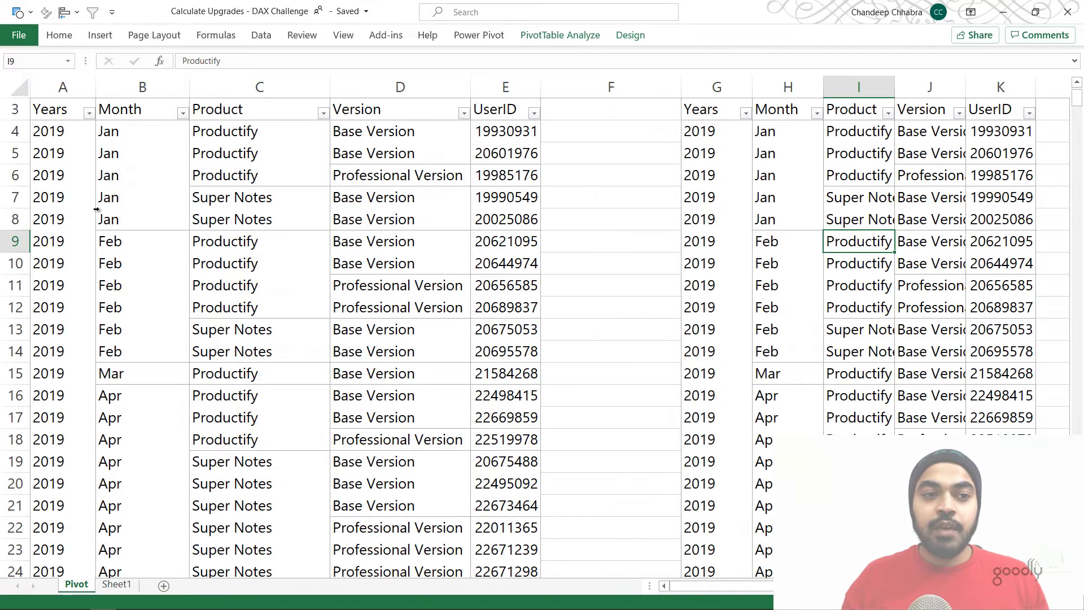
left_click(65, 135)
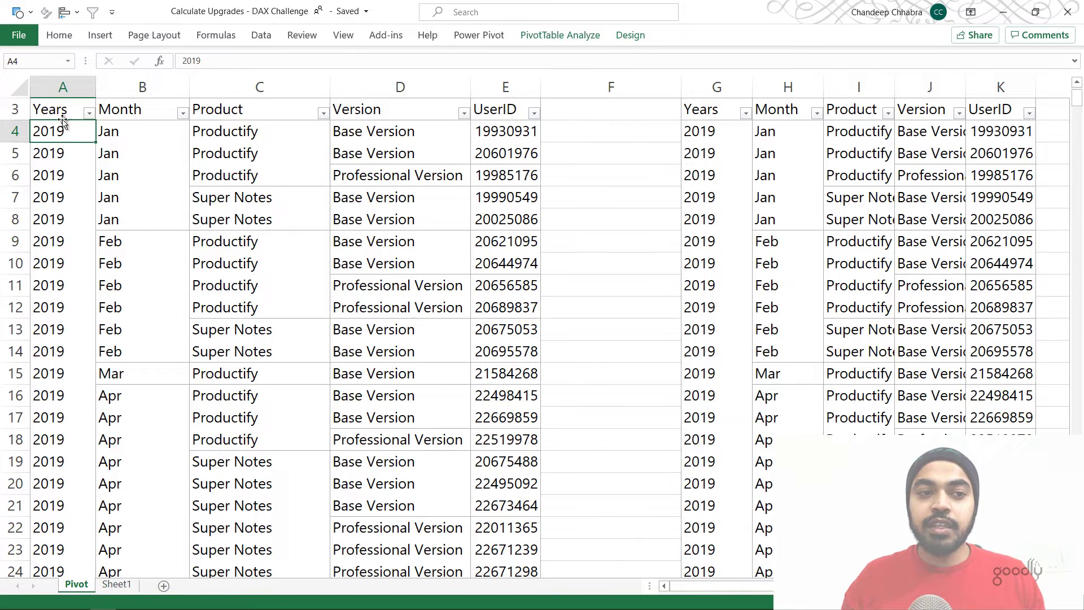
left_click(149, 148)
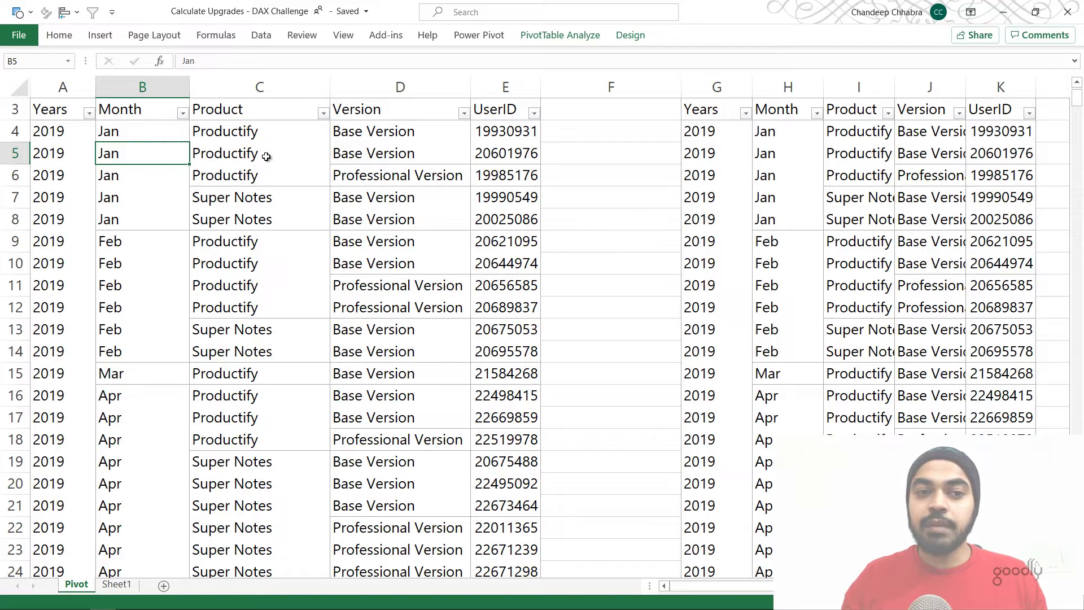
left_click(342, 173)
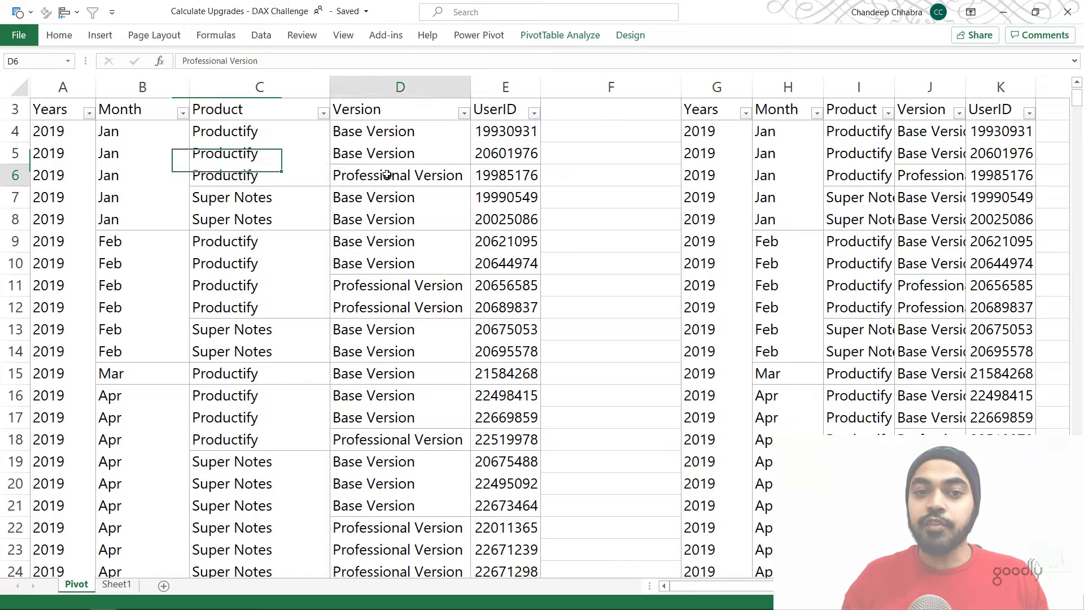
left_click(504, 150)
left_click(370, 188)
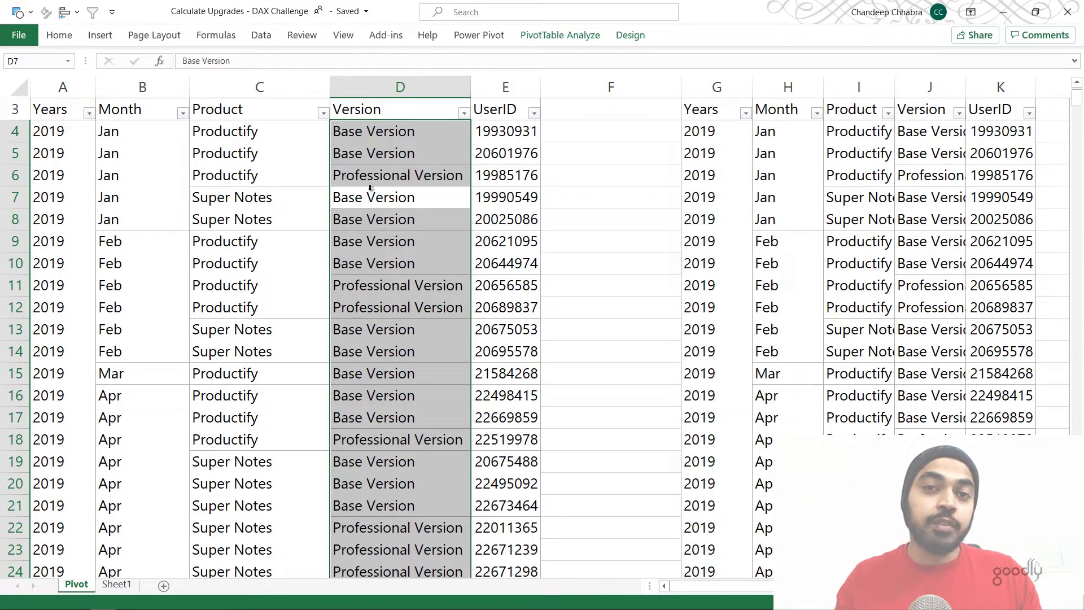
left_click(125, 181)
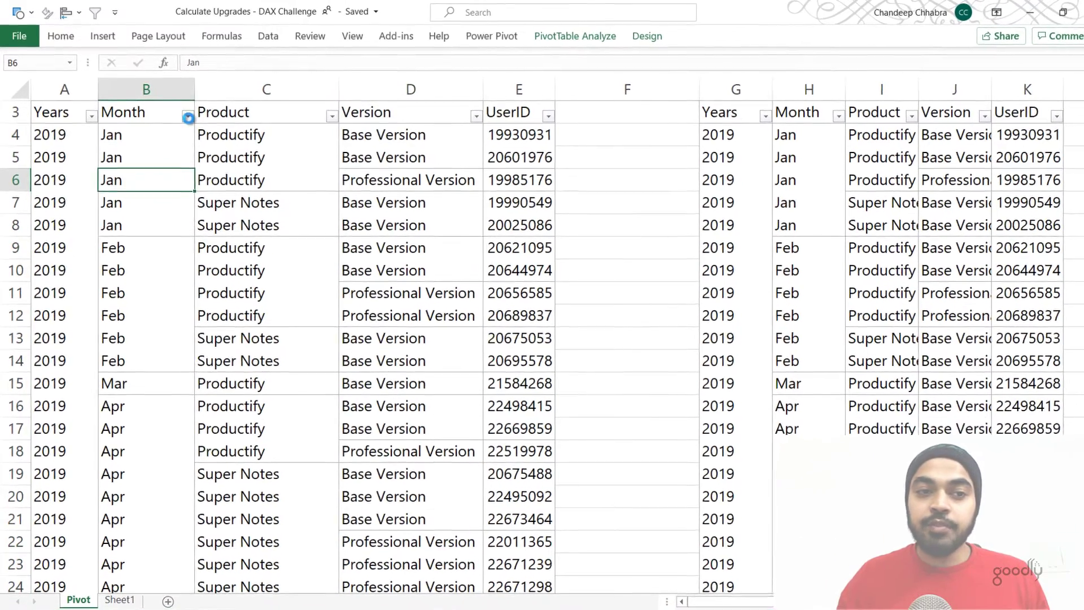
Step: Filter the left pivot's Month to Jul only
left_click(183, 113)
left_click(41, 275)
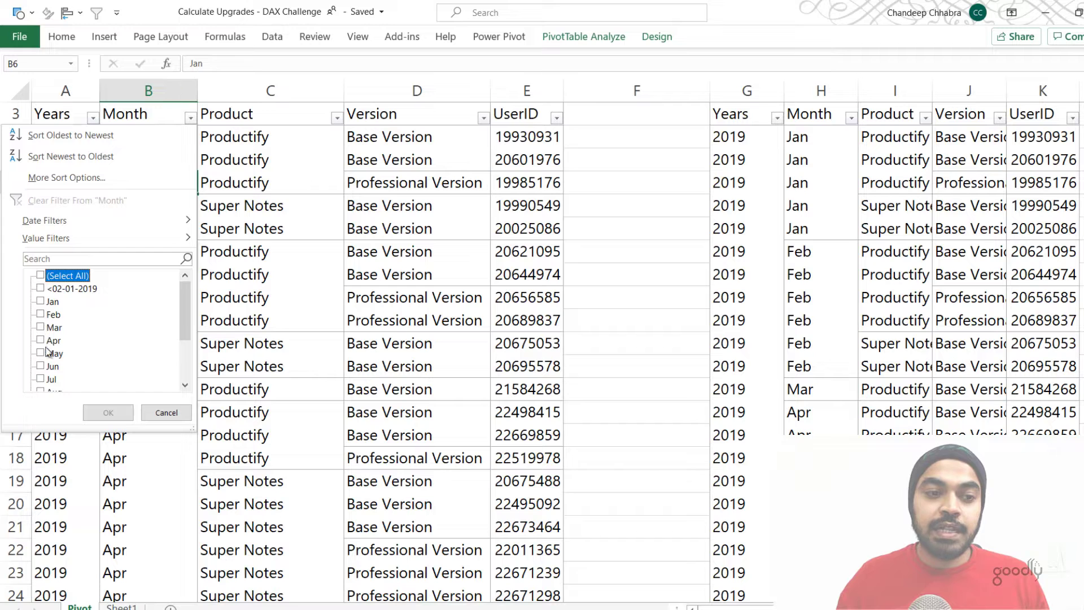
left_click(41, 379)
left_click(108, 412)
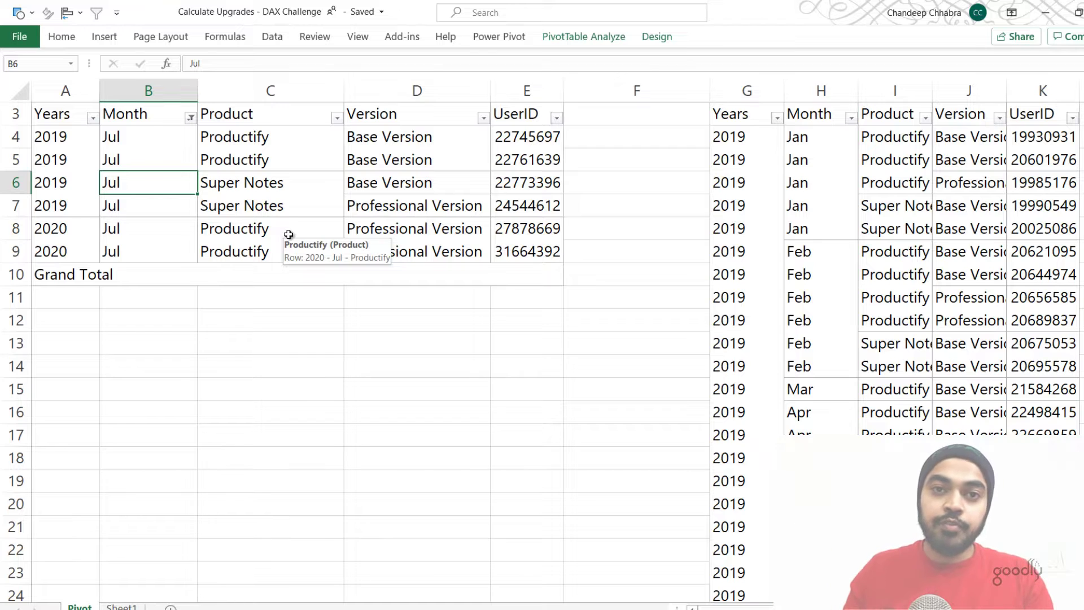
Step: Filter the left pivot's Version to Base Version only
left_click(483, 117)
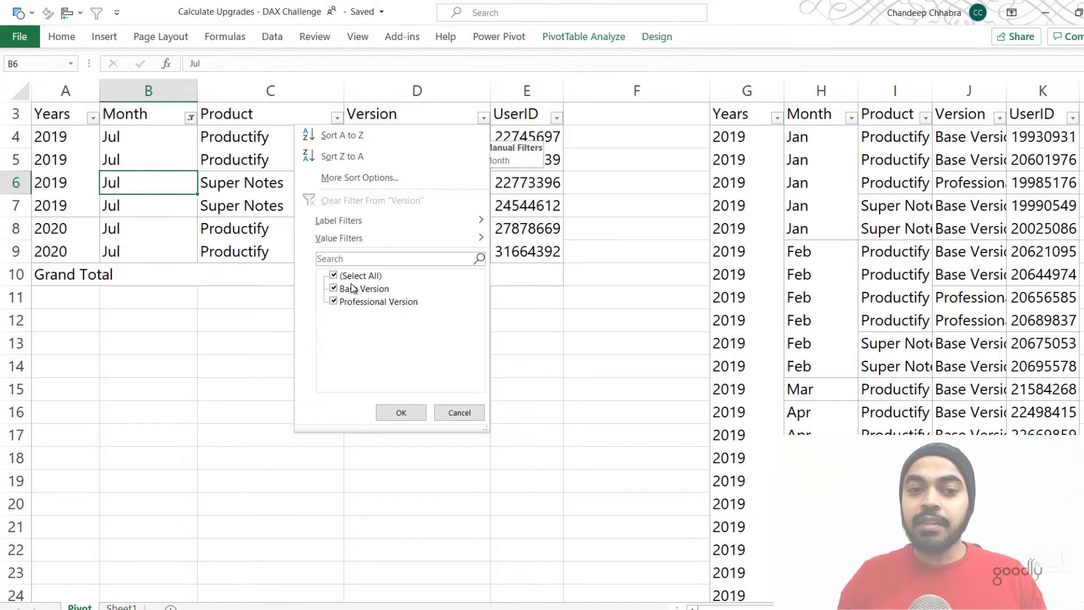
left_click(333, 275)
left_click(334, 289)
left_click(334, 301)
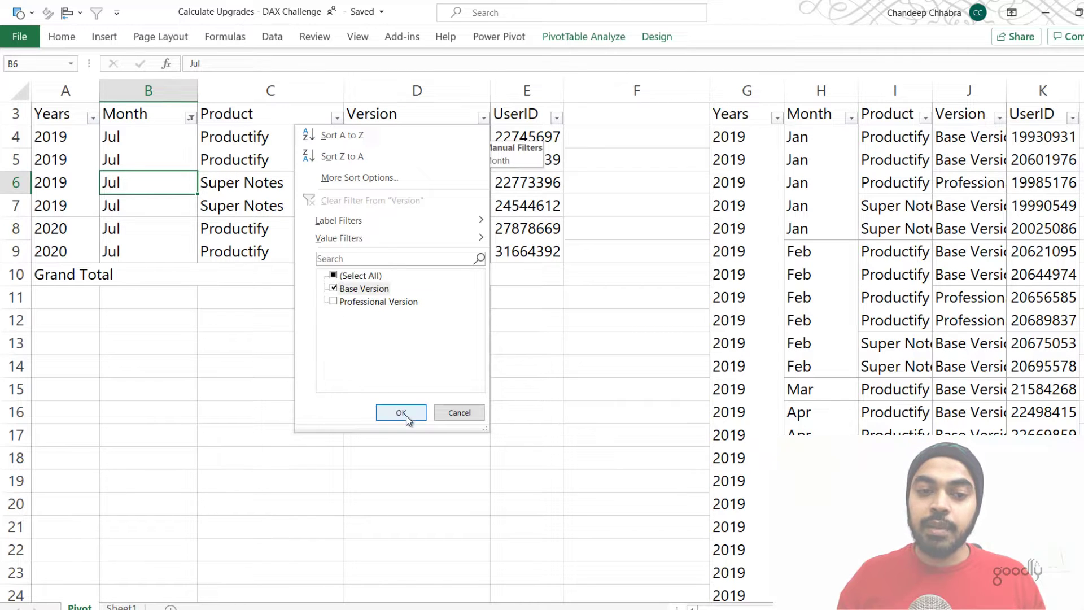
left_click(401, 412)
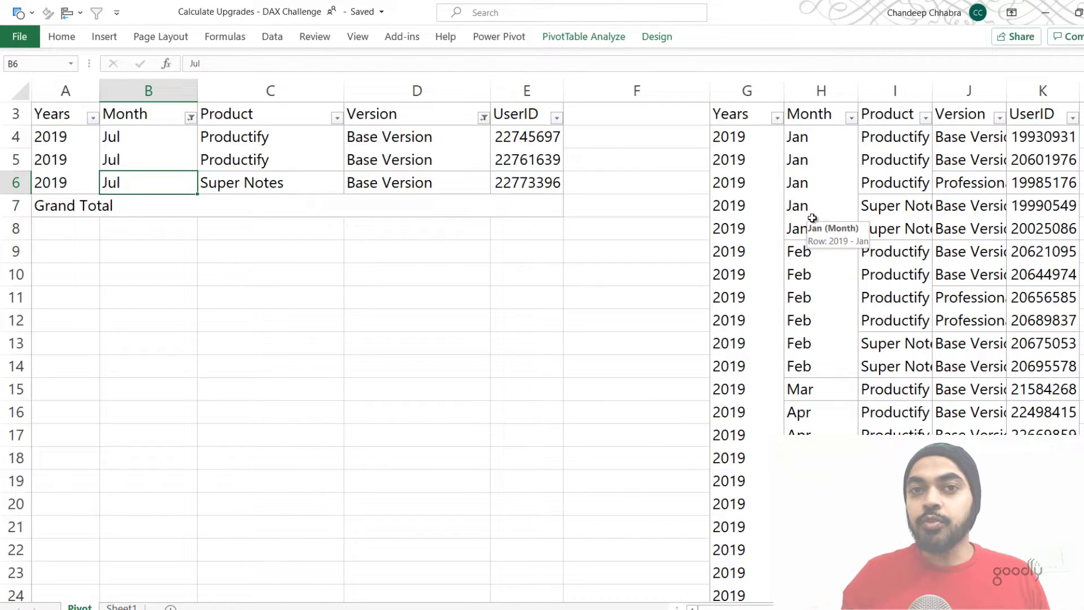
Step: Filter the right pivot's Month to Aug only
left_click(851, 118)
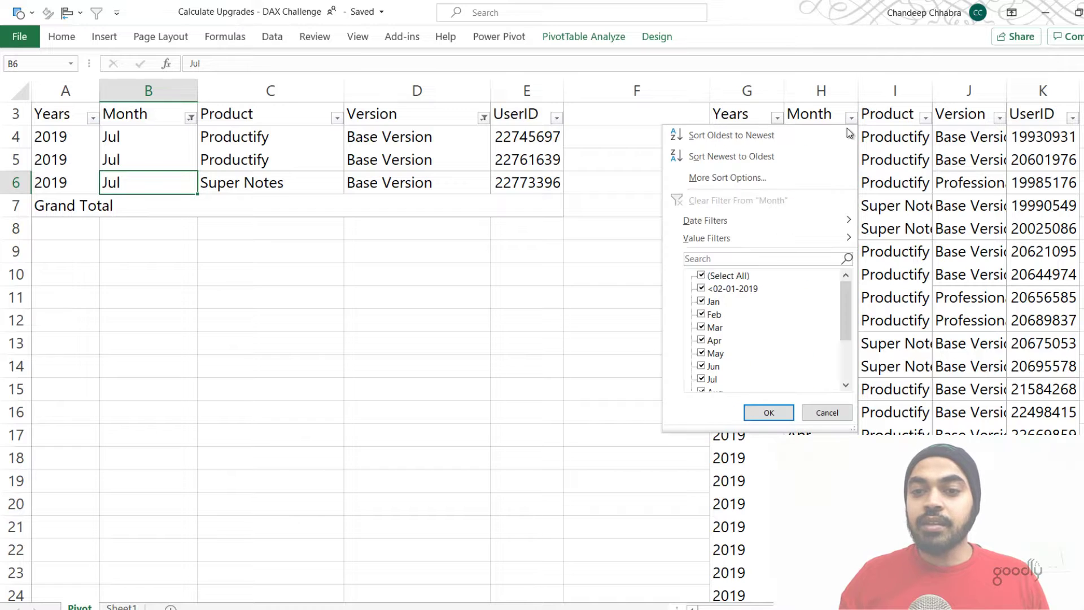
left_click(738, 275)
left_click(709, 280)
left_click(709, 279)
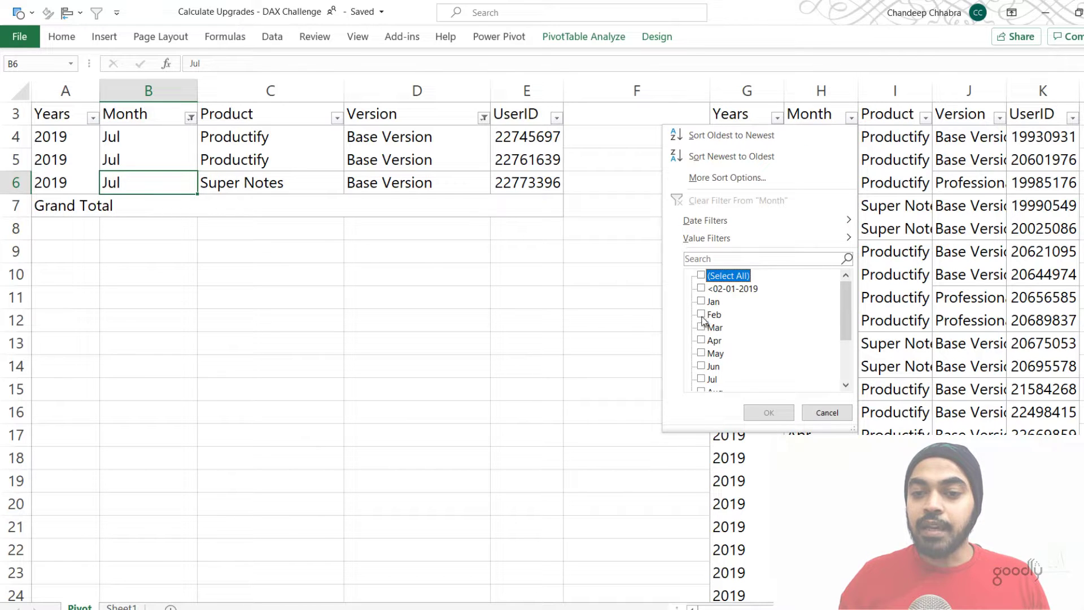
scroll(706, 386, "down", 1)
left_click(702, 353)
left_click(769, 412)
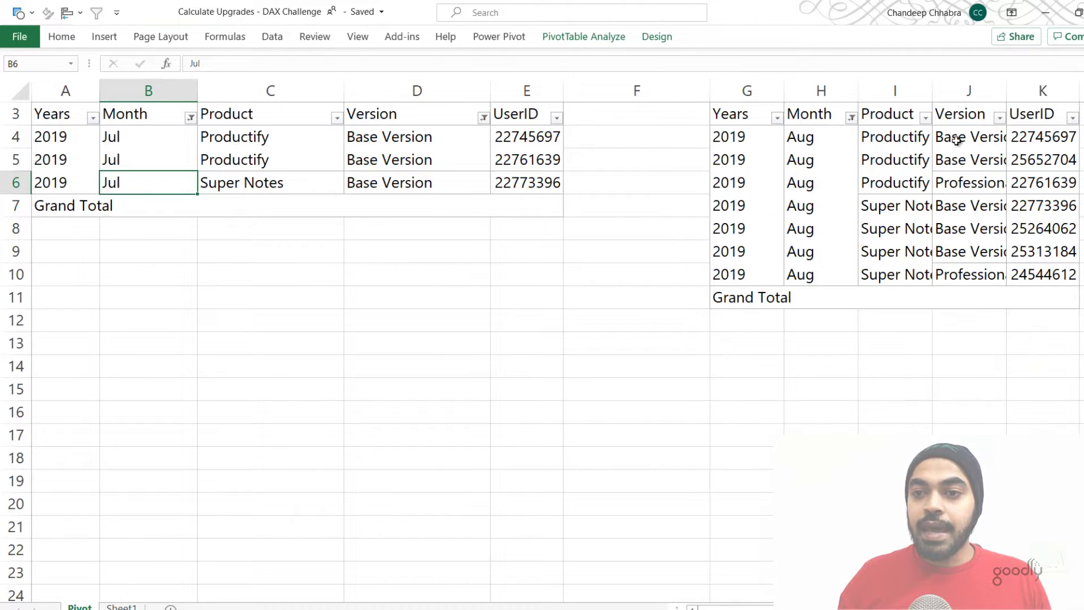
Step: Filter the right pivot's Version to Professional Version only
left_click(999, 119)
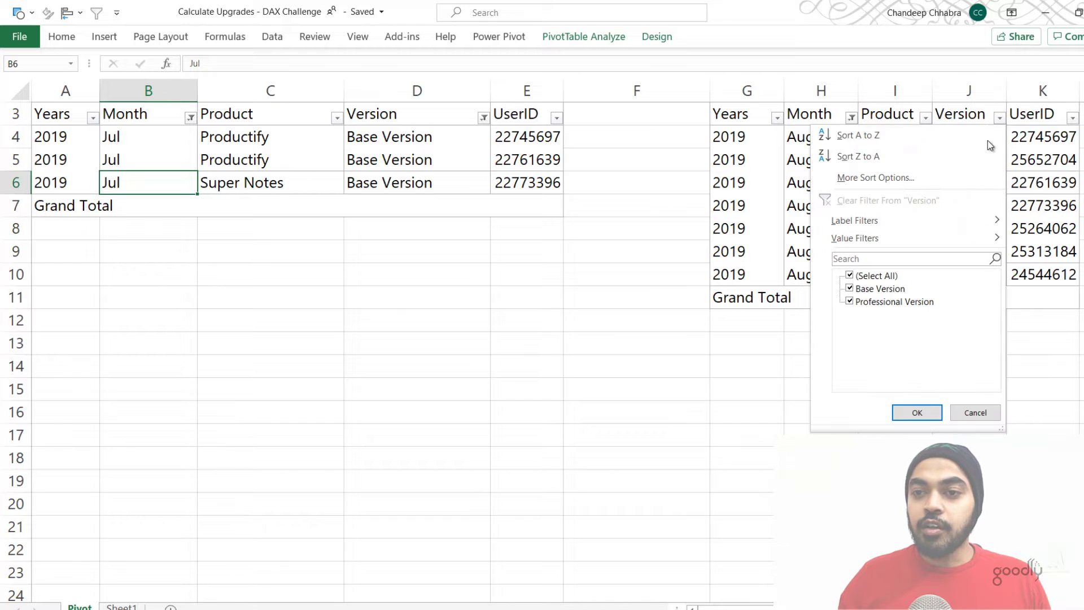
left_click(850, 289)
left_click(914, 411)
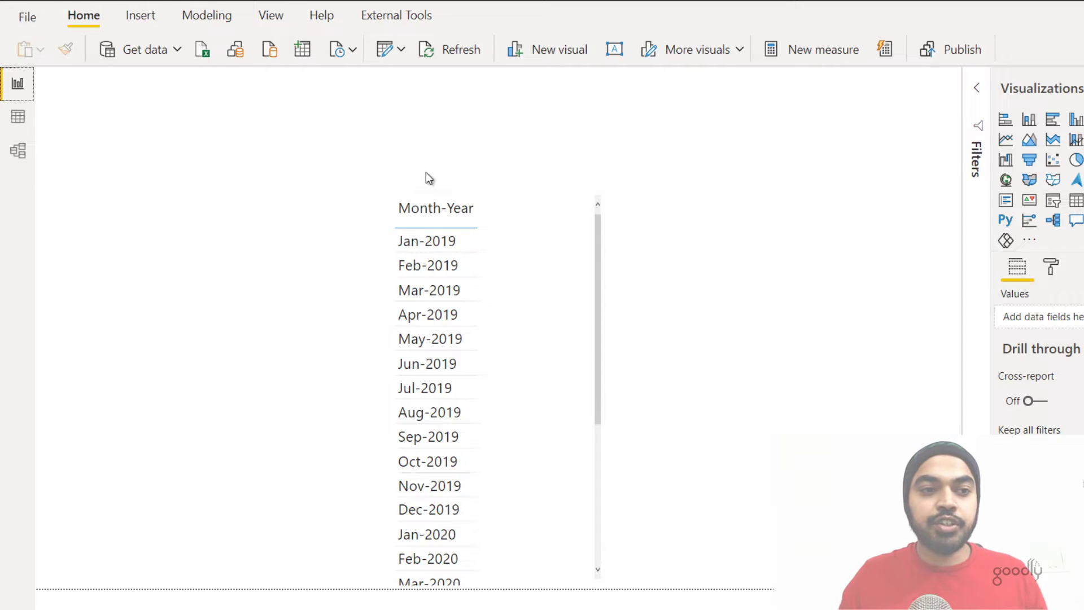
left_click(17, 151)
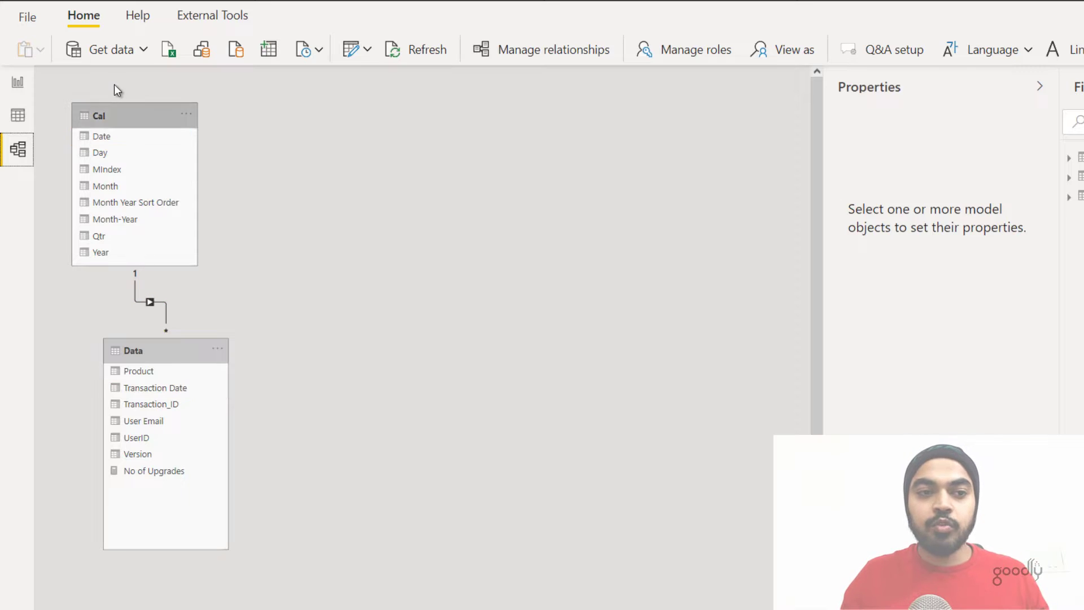
left_click(17, 83)
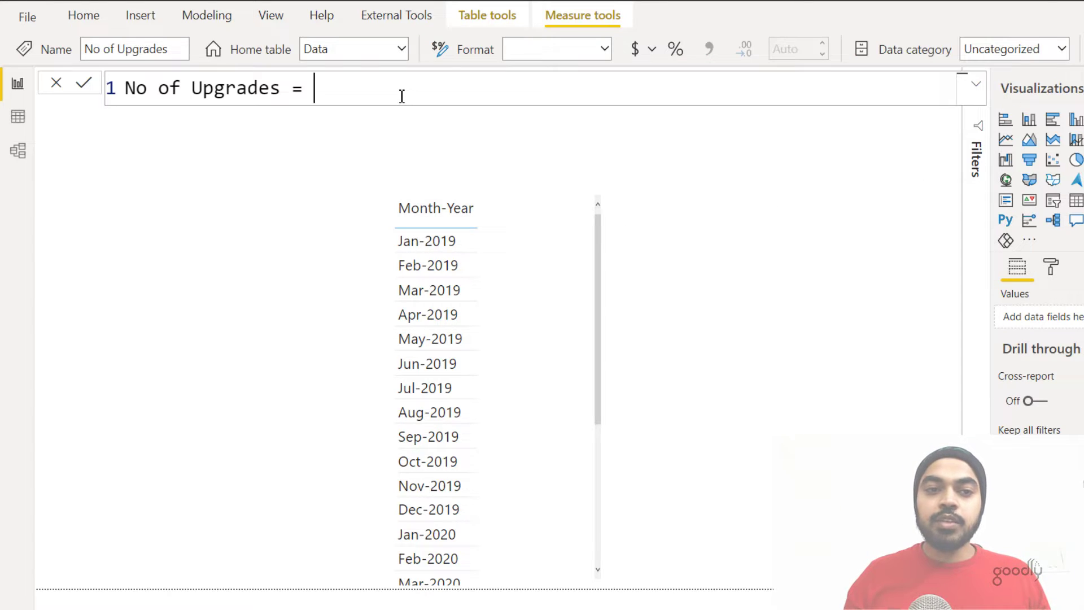
Step: Start the No of Upgrades formula with SUMMARIZE over the Data table
key("shift+Return")
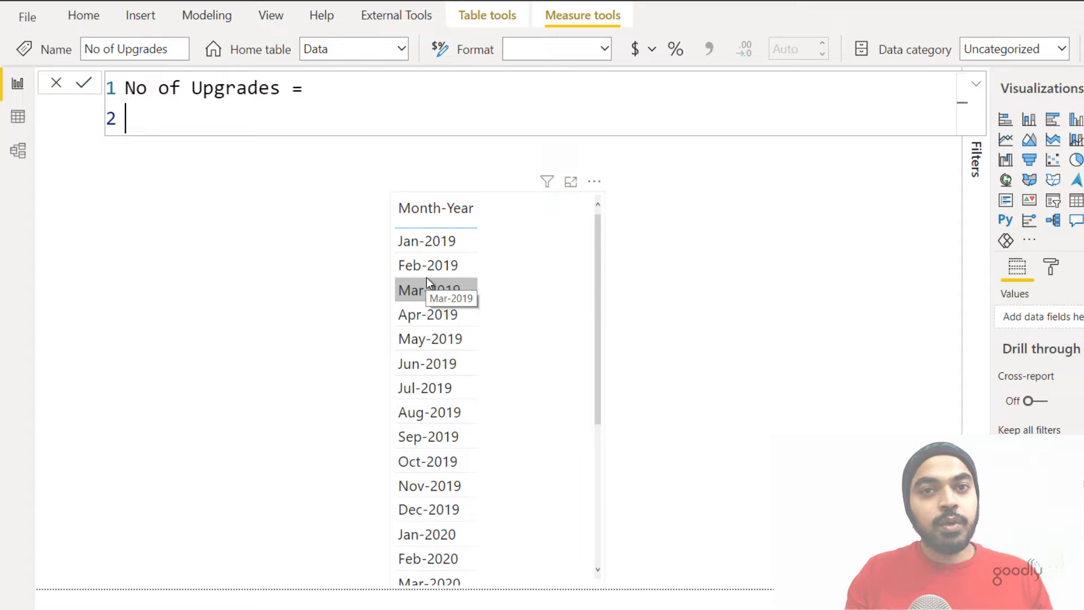
type("summ")
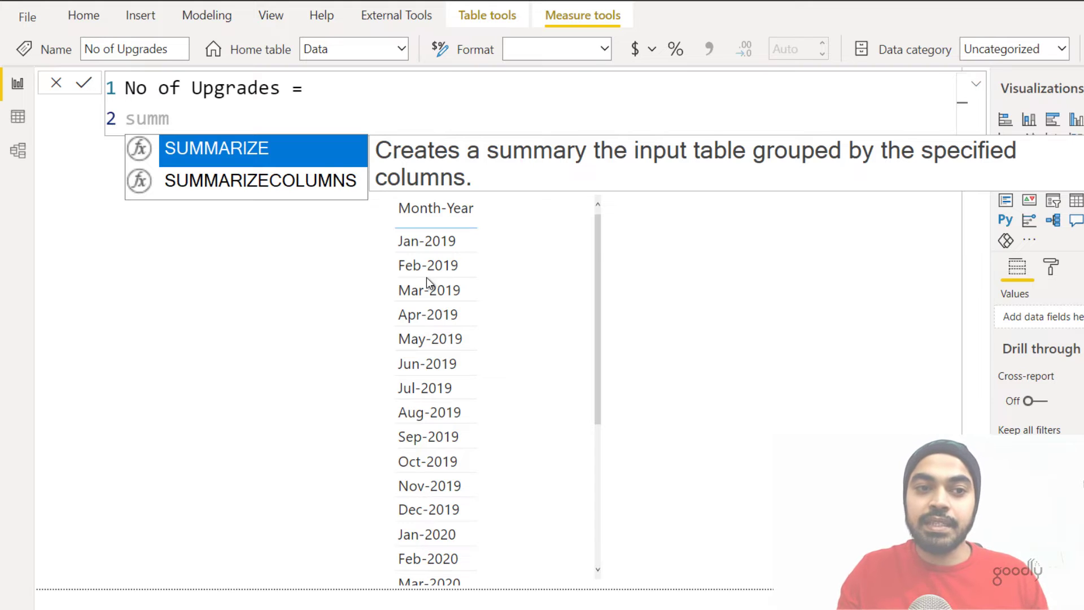
key("Tab")
key("shift+Return")
type("da")
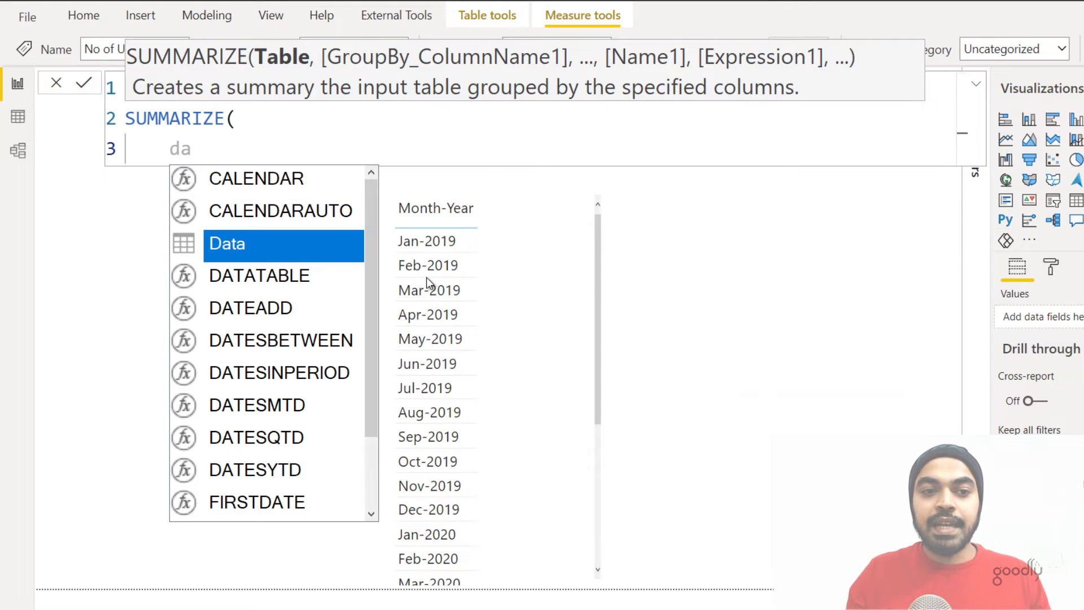
key("Tab")
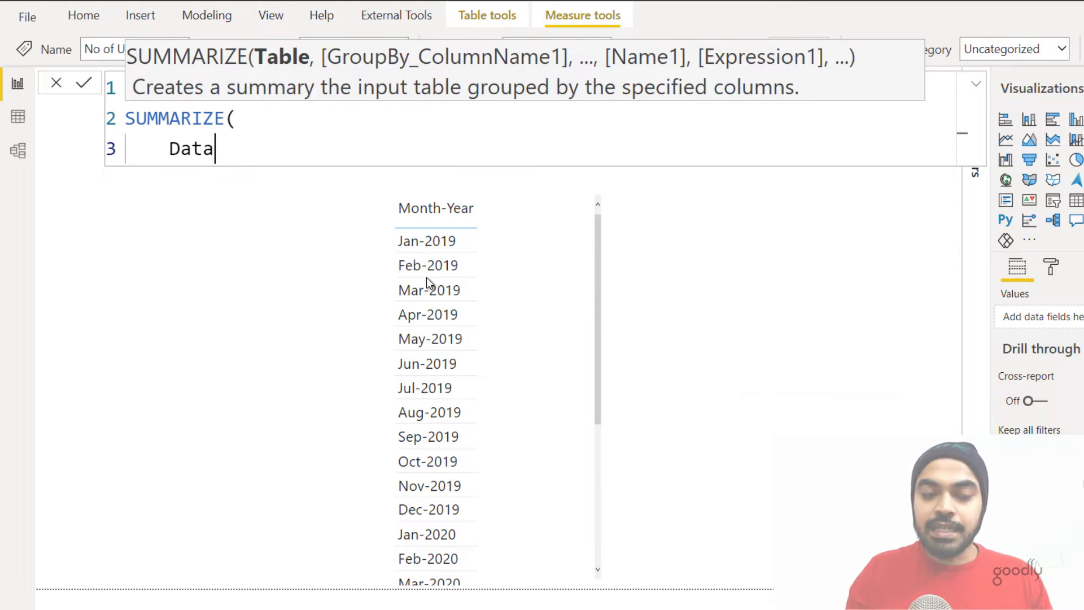
type(",")
Step: Group the summary by Data[UserID] and Data[Product] and close the bracket
key("shift+Return")
type("us")
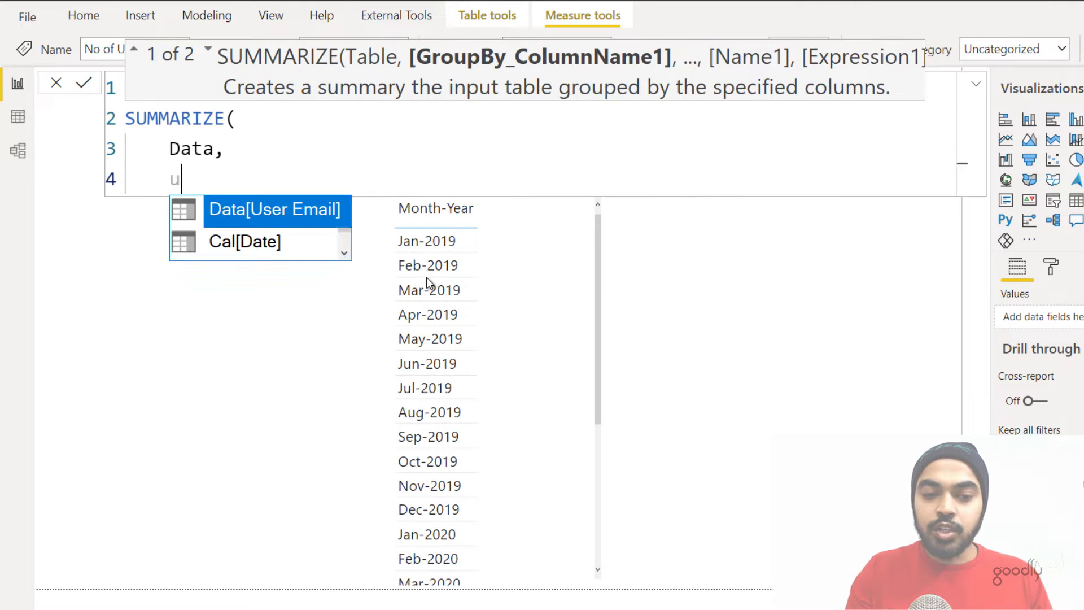
key("Down")
key("Tab")
type(",pr")
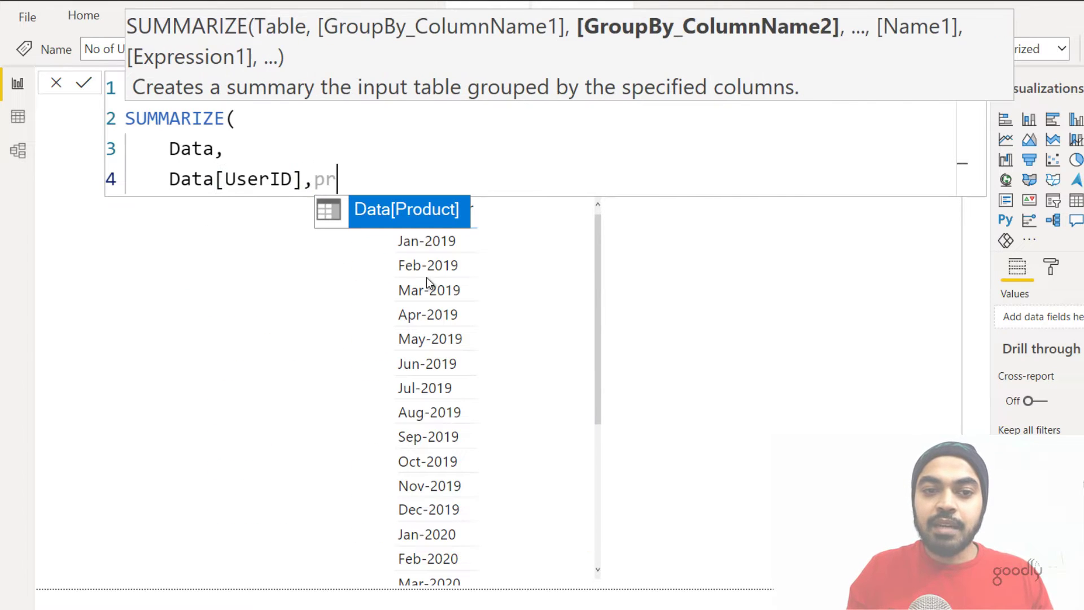
key("Tab")
key("shift+Return")
type(")")
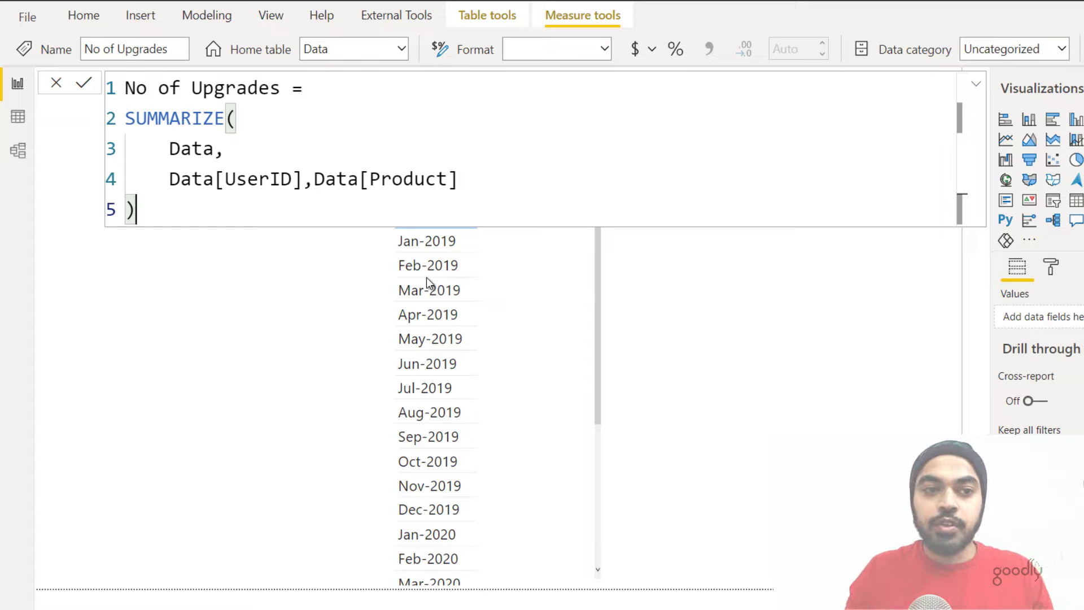
key("Up")
key("Up")
key("Up")
key("Home")
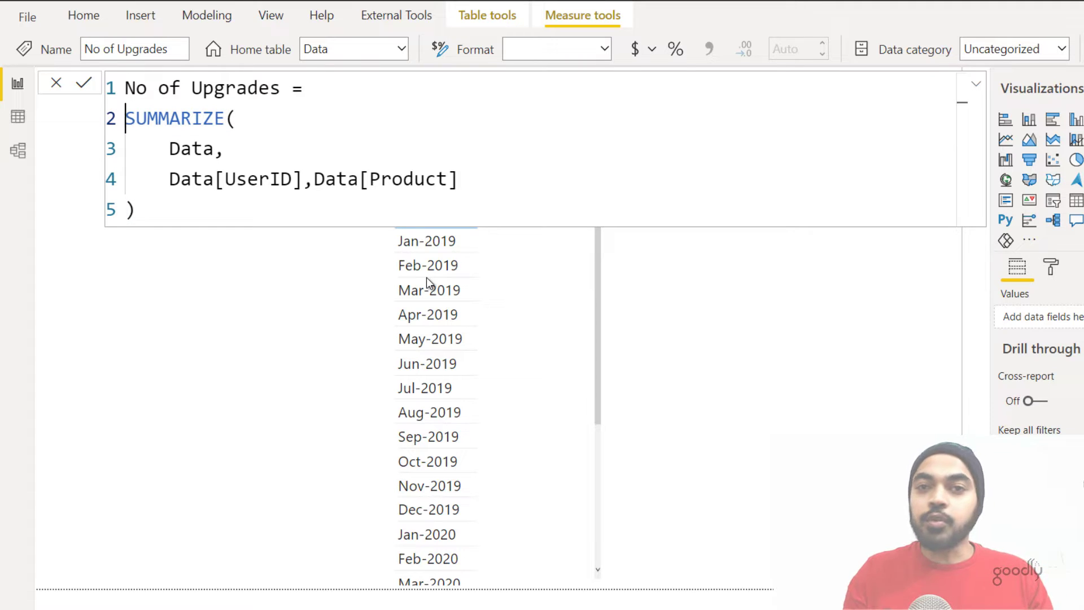
Step: Wrap the SUMMARIZE in CALCULATETABLE and indent its arguments
type("cal")
key("Down")
key("Tab")
key("Return")
key("Escape")
key("Down")
key("shift+Down")
key("shift+Down")
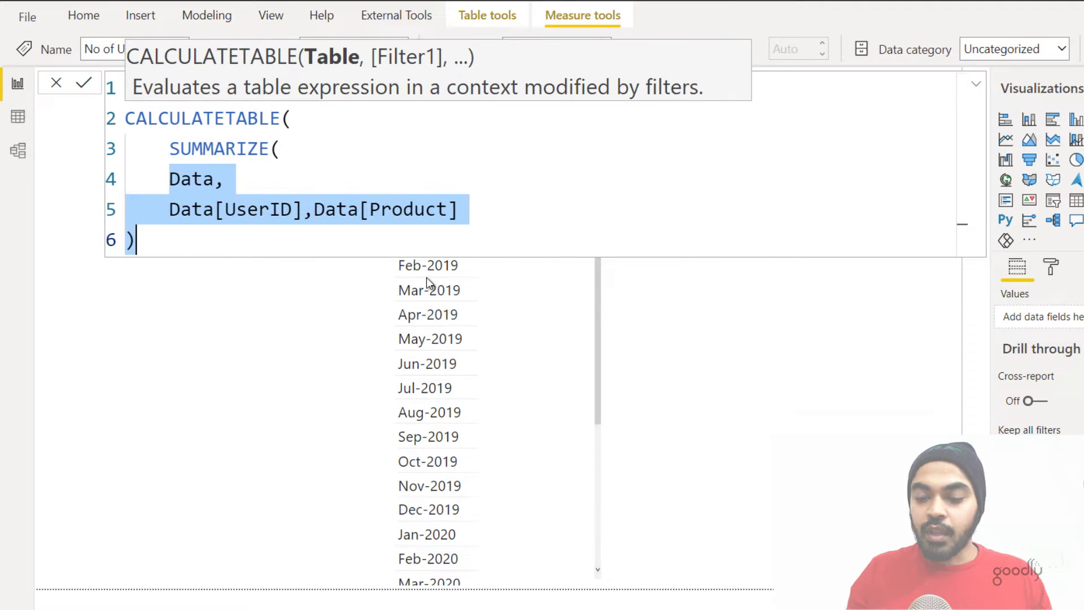
key("Tab")
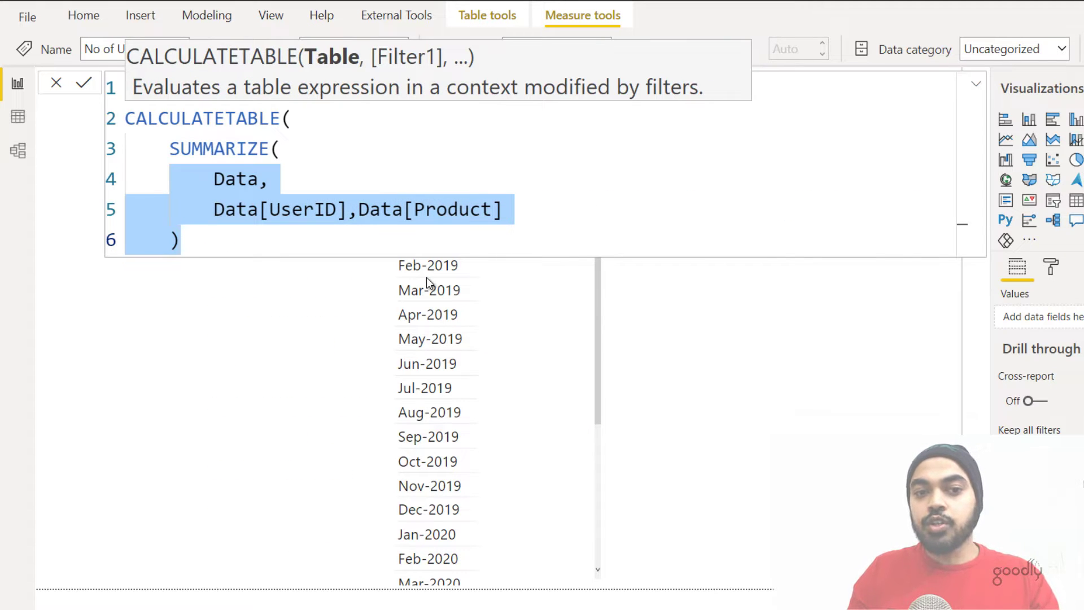
Step: Add the filter Data[Version] = "Base Version" to CALCULATETABLE
key("Right")
type(",")
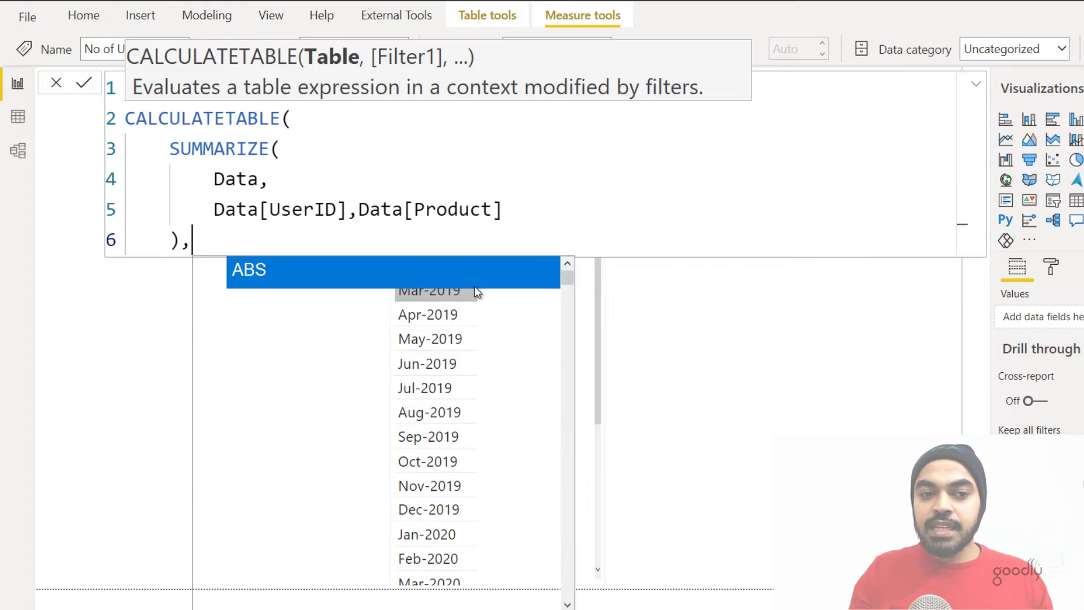
key("shift+Return")
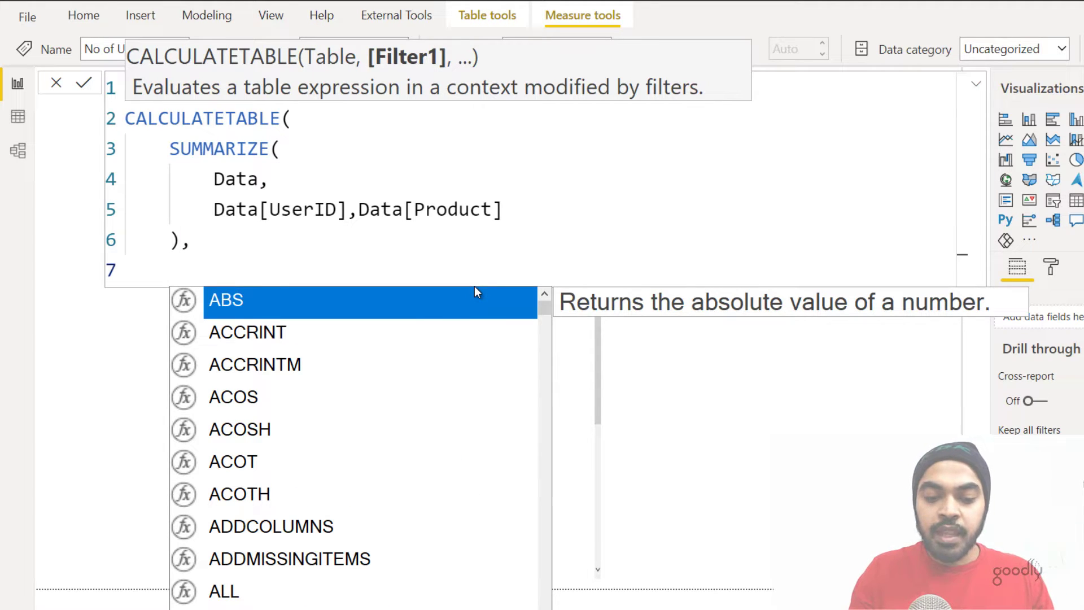
type("ver")
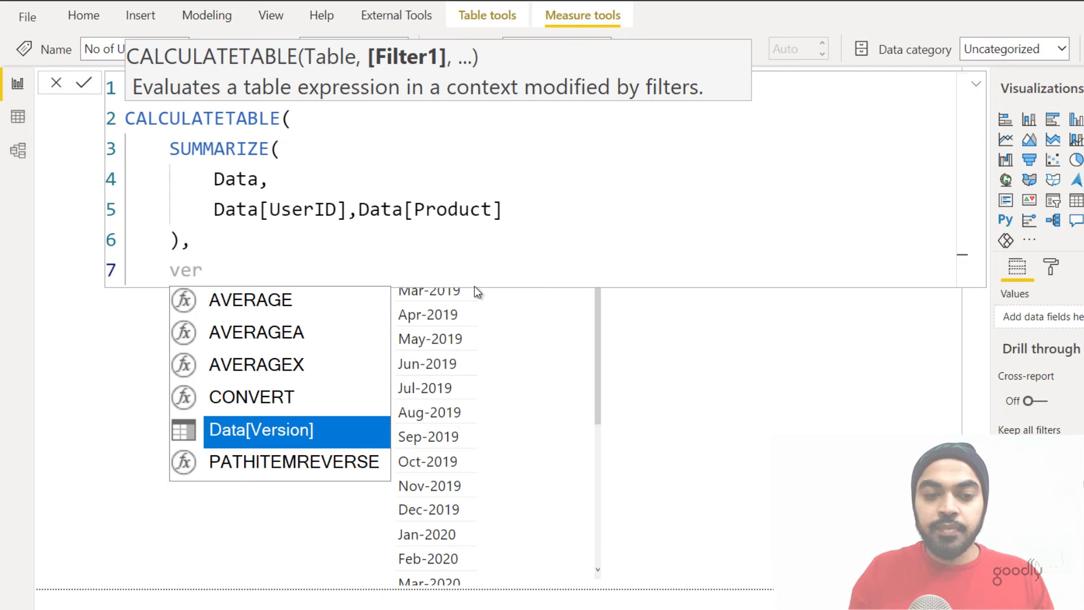
key("Tab")
type("= \"Base Version\"")
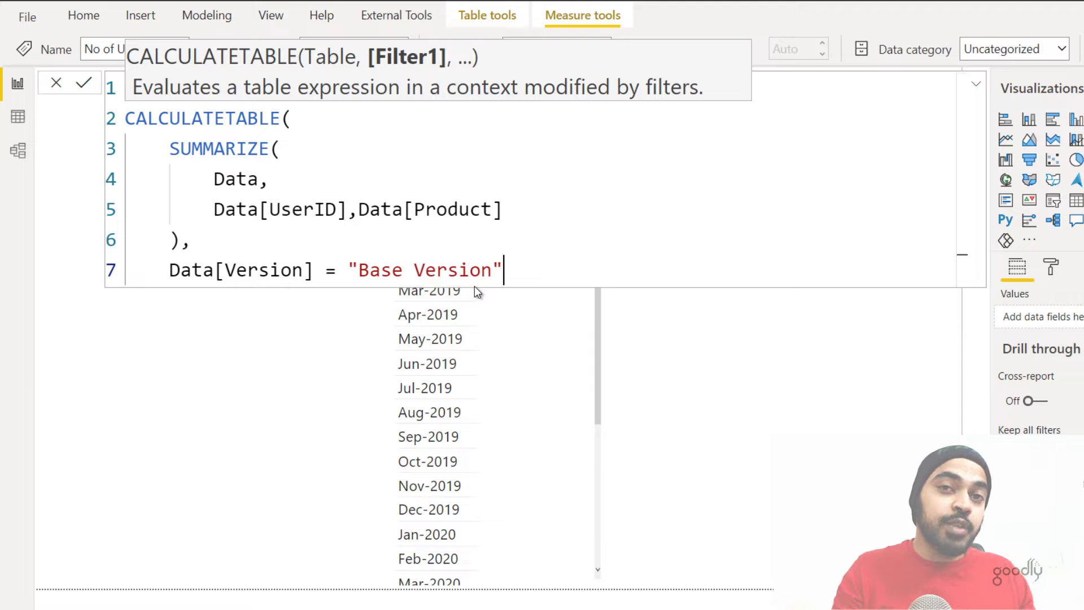
Step: Add PREVIOUSMONTH(Cal[Date]) as a second filter and close CALCULATETABLE
type(",")
key("shift+Return")
type("pre")
key("Down")
key("Tab")
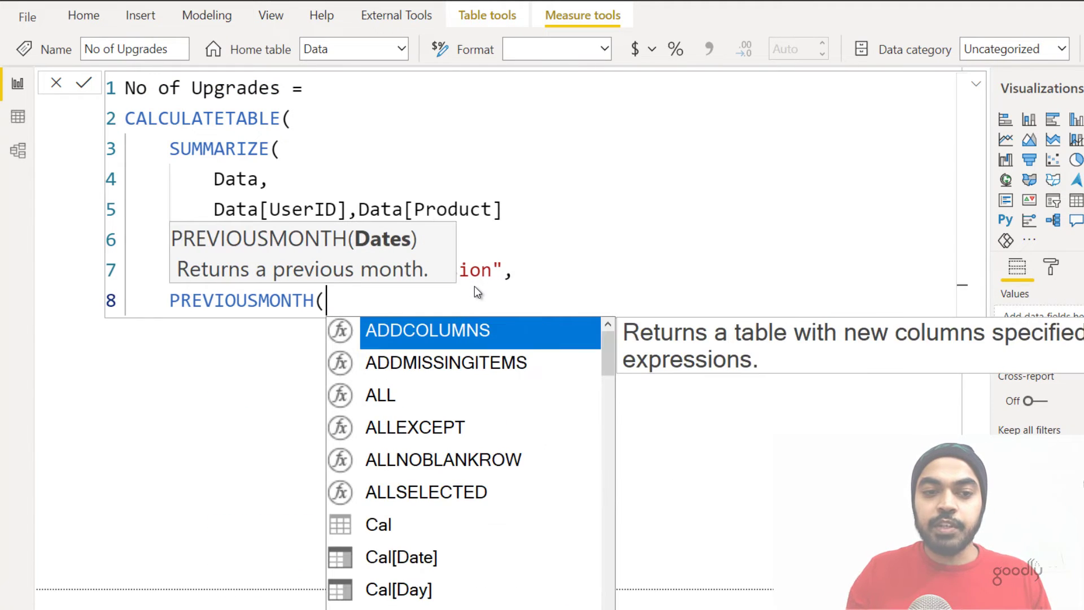
type("cal")
key("Down")
key("Tab")
type(")")
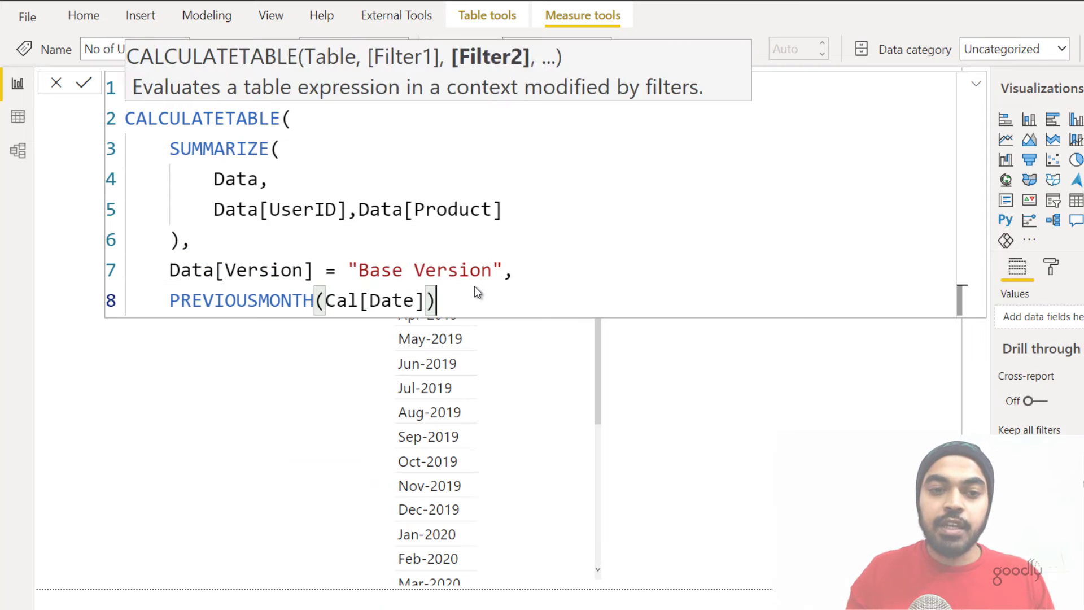
key("shift+Return")
type(")")
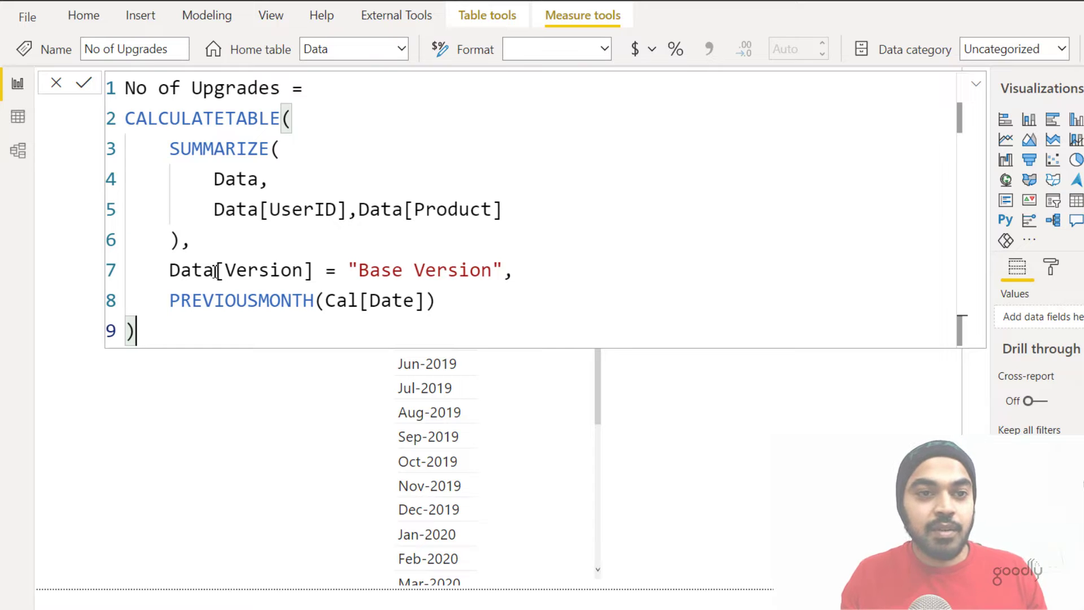
Step: Insert COUNTROWS( before CALCULATETABLE in the No of Upgrades formula
key("Up")
key("Up")
key("Up")
key("Up")
key("Up")
key("Up")
key("Up")
key("Home")
type("count")
key("Down")
key("Down")
key("Down")
key("Down")
key("Tab")
key("shift+Return")
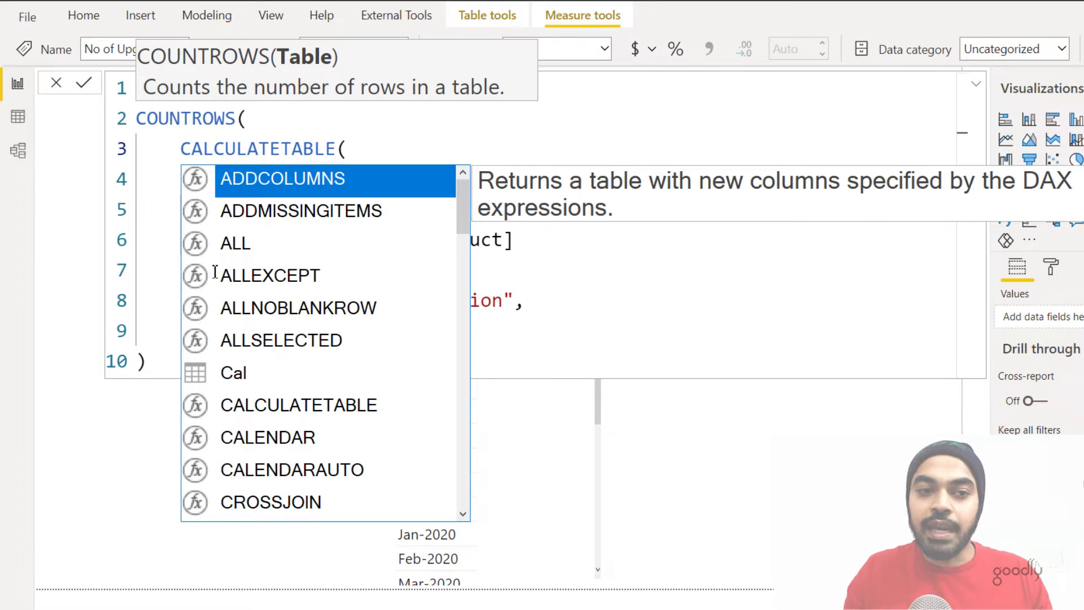
Step: Indent the nested CALCULATETABLE lines and close COUNTROWS on a final line
key("Escape")
key("Down")
key("shift+Down")
key("shift+Down")
key("shift+Down")
key("shift+Down")
key("shift+Down")
key("shift+Down")
key("shift+Down")
key("Tab")
key("End")
key("shift+Return")
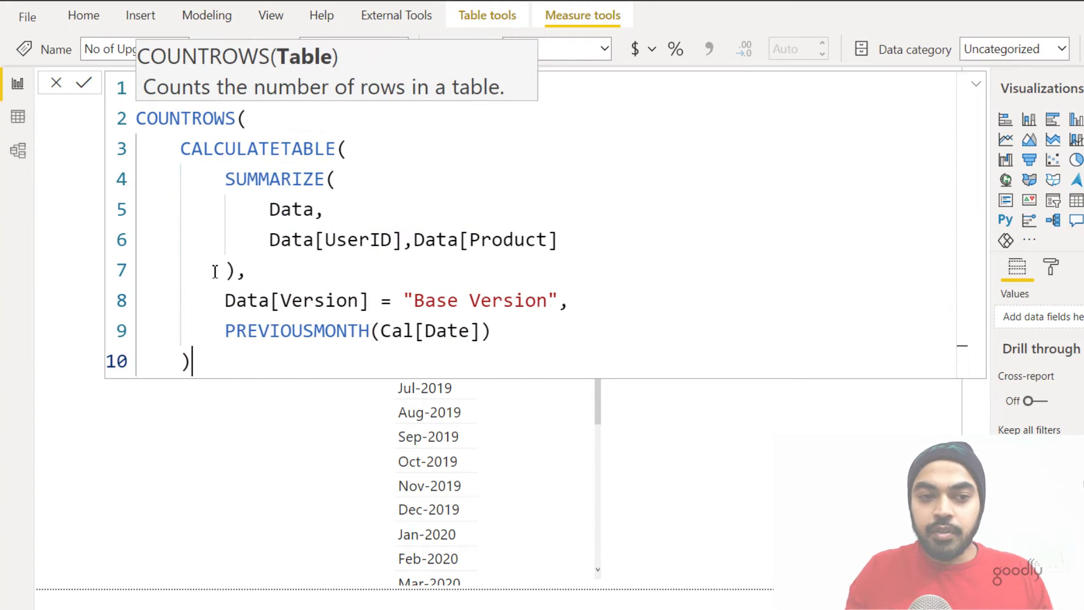
key("Escape")
type(")")
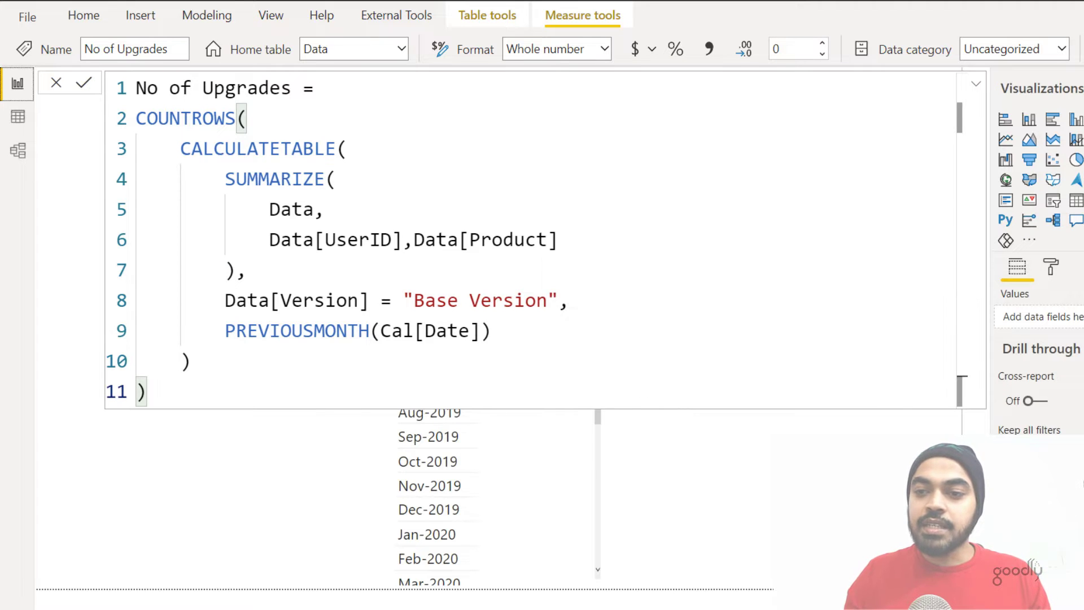
Step: Add No of Upgrades to the Month-Year table, then return to Excel's Pivot sheet
left_click_drag(1078, 251, 514, 464)
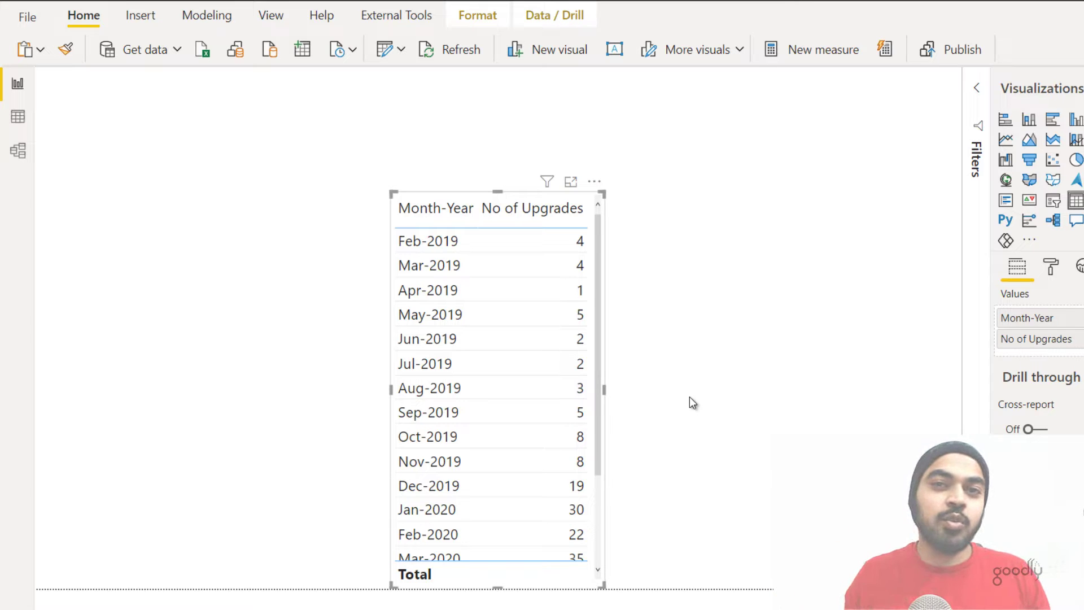
key("alt+Tab")
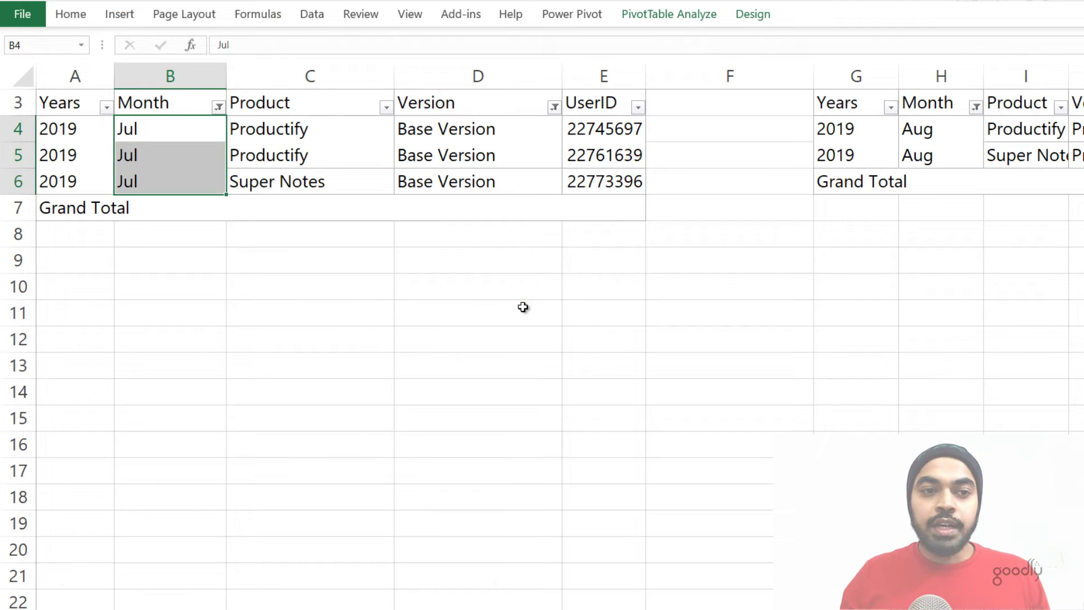
left_click(522, 308)
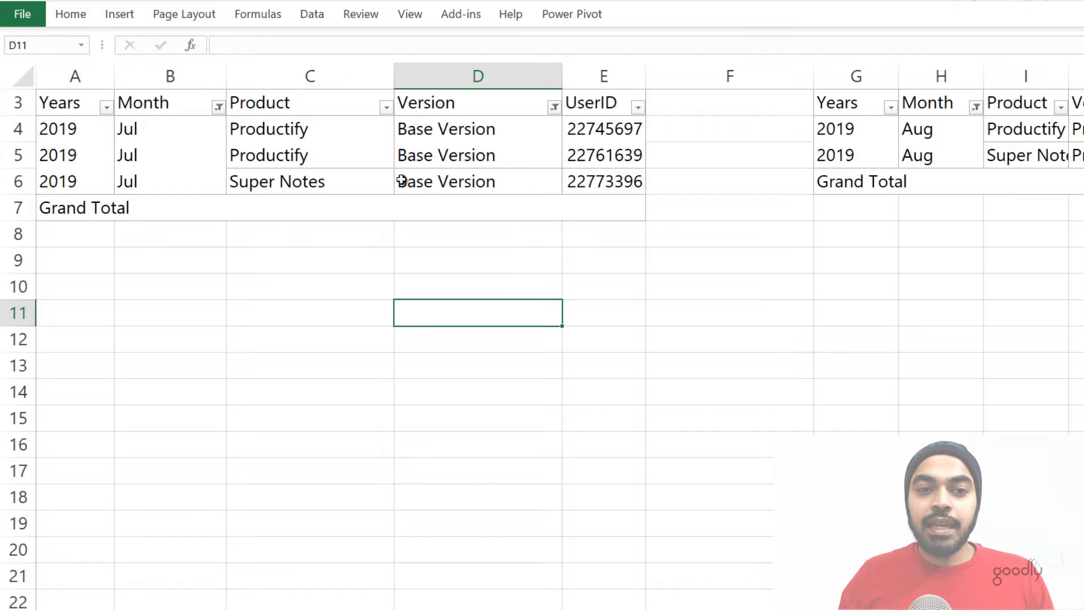